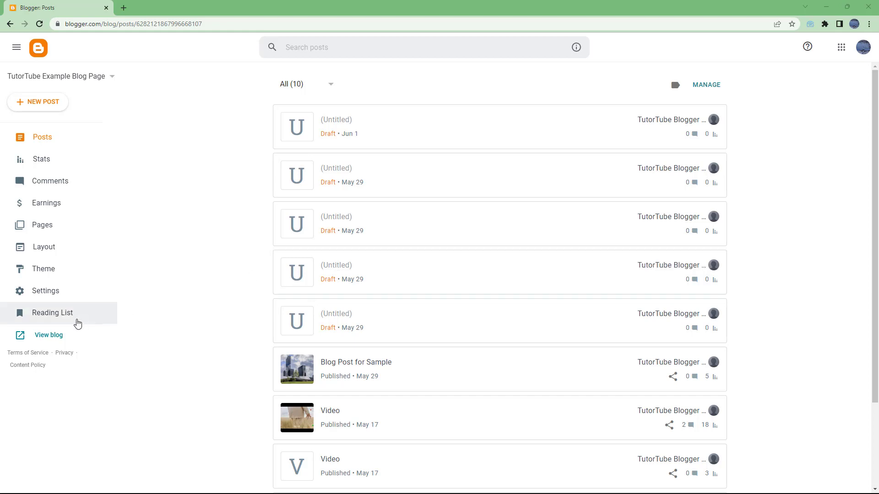
Step: Open the live blog in a new tab, then return to the Blogger posts list
{"action": "left_click", "coordinate": [61, 332]}
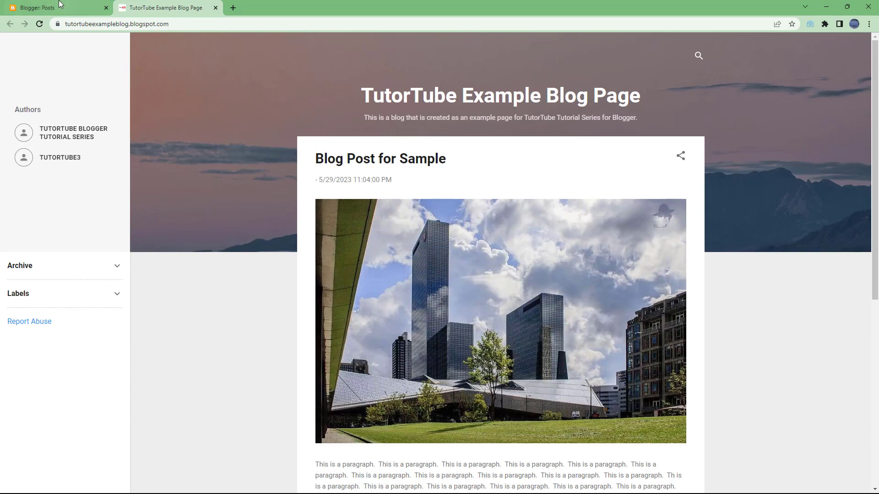
{"action": "left_click", "coordinate": [43, 8]}
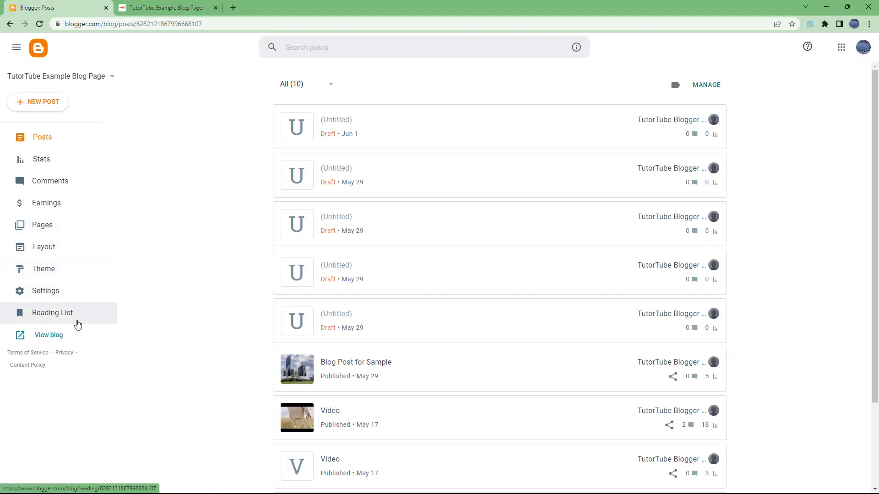
Step: In Layout, add an HTML/JavaScript gadget to the Sidebar (Bottom) section
{"action": "left_click", "coordinate": [83, 257]}
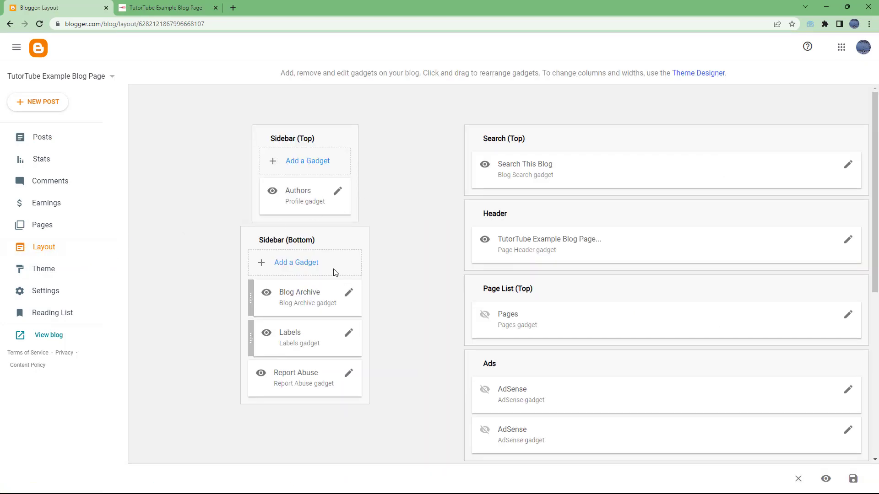
{"action": "left_click", "coordinate": [304, 268]}
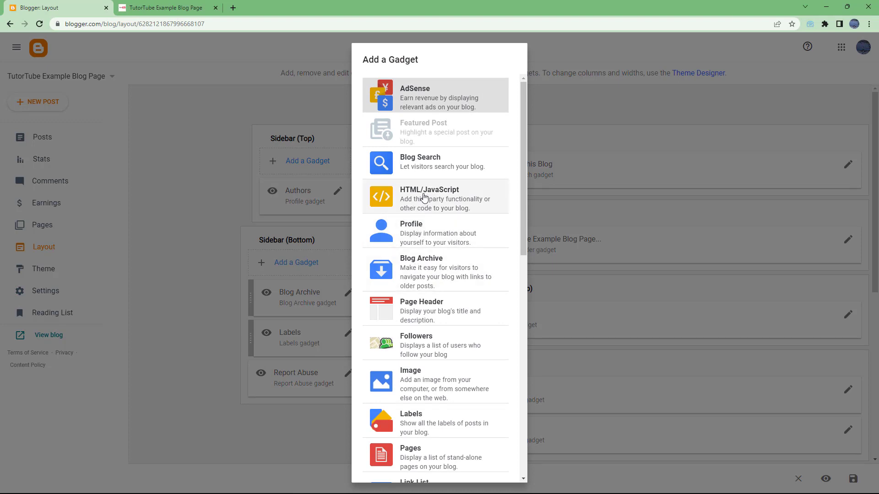
{"action": "left_click", "coordinate": [443, 205]}
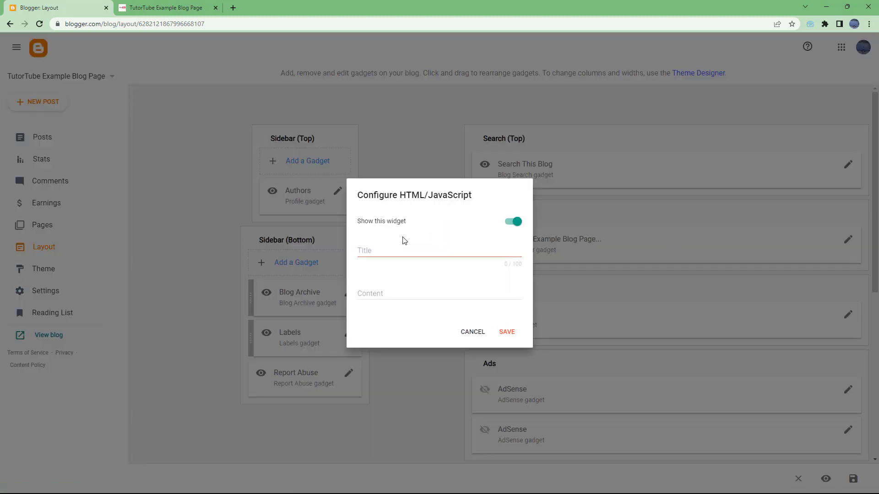
Step: Save the gadget with title 'TutorTube' and content <H1>Hello</H1>, then view the live blog
{"action": "left_click", "coordinate": [385, 255]}
{"action": "type", "text": "TutorTube"}
{"action": "left_click", "coordinate": [382, 293]}
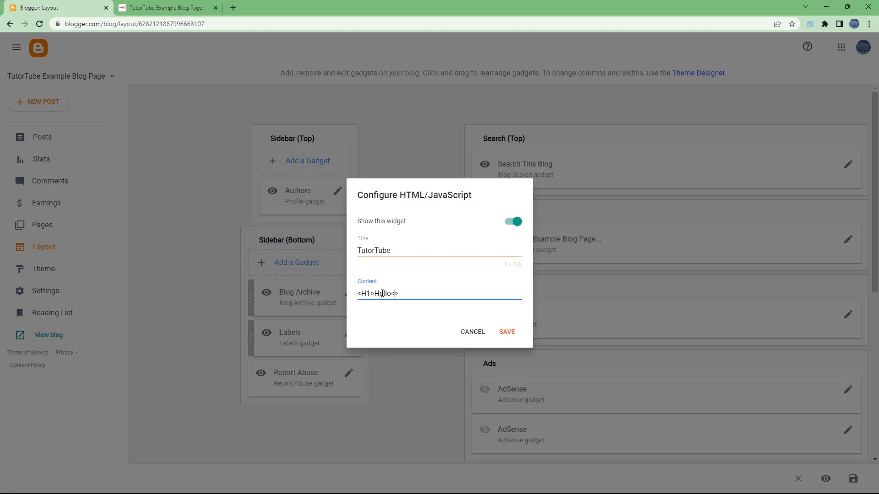
{"action": "type", "text": "H1>"}
{"action": "left_click", "coordinate": [506, 332]}
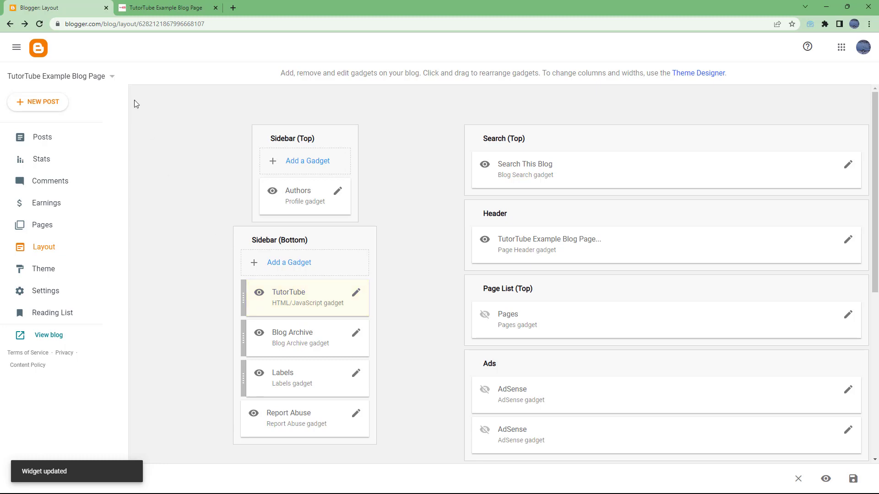
{"action": "left_click", "coordinate": [140, 10]}
{"action": "left_click", "coordinate": [40, 24]}
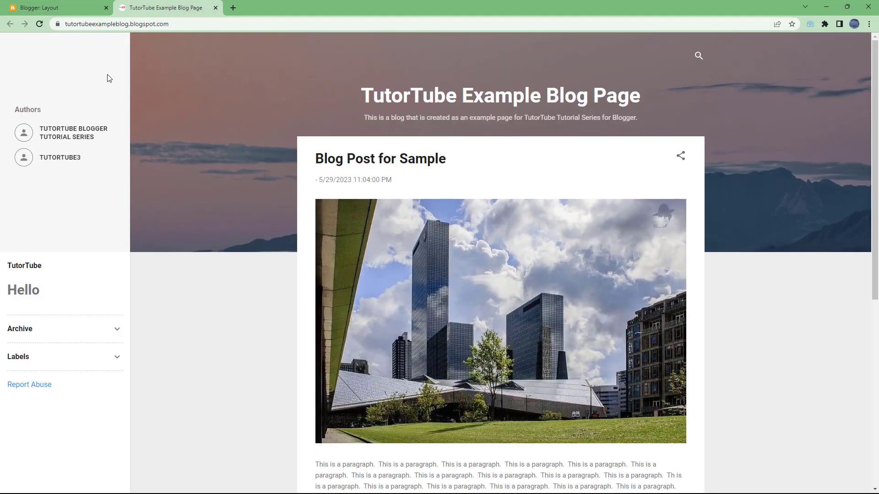
{"action": "left_click_drag", "start_coordinate": [14, 266], "coordinate": [27, 288]}
{"action": "left_click", "coordinate": [36, 290]}
{"action": "left_click", "coordinate": [59, 12]}
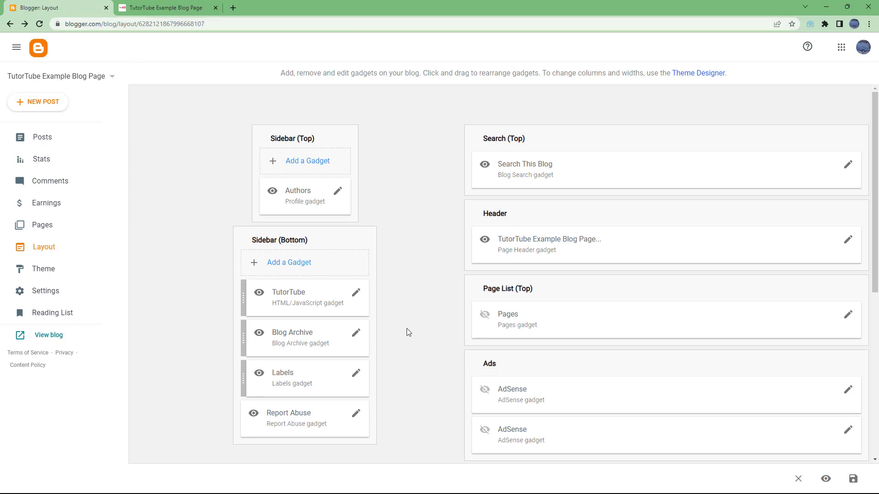
Step: Replace the TutorTube gadget's Hello heading with the pasted YouTube iframe embed code and save
{"action": "left_click", "coordinate": [356, 294]}
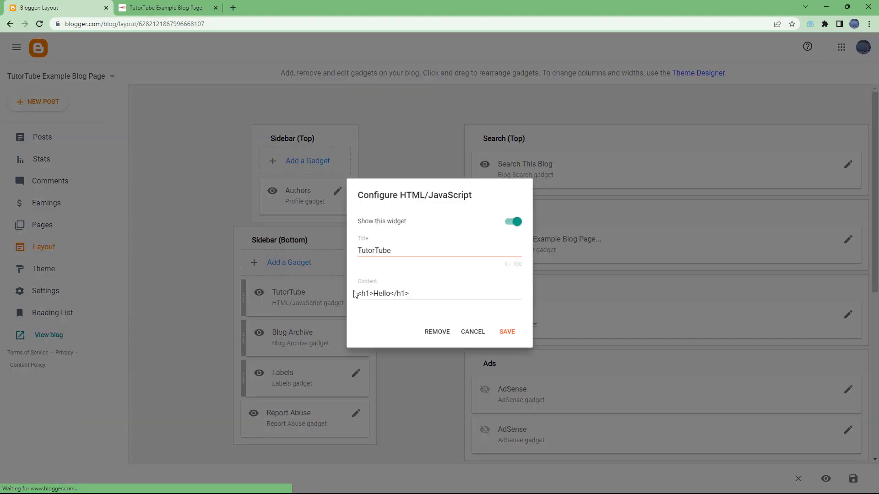
{"action": "left_click_drag", "start_coordinate": [433, 298], "coordinate": [359, 295]}
{"action": "right_click", "coordinate": [374, 293]}
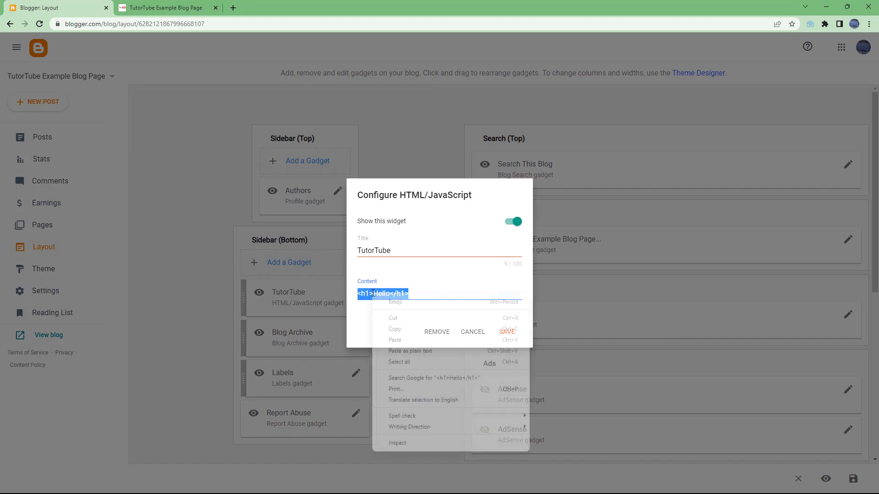
{"action": "left_click", "coordinate": [410, 339]}
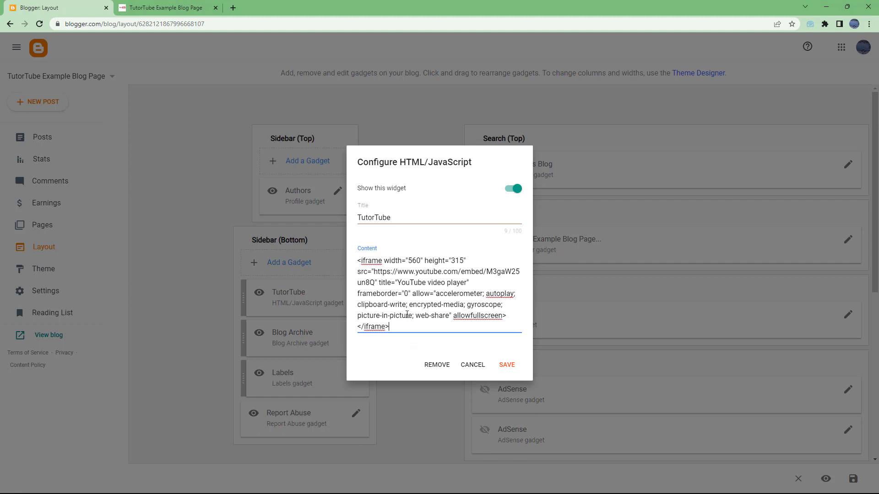
{"action": "left_click", "coordinate": [509, 367]}
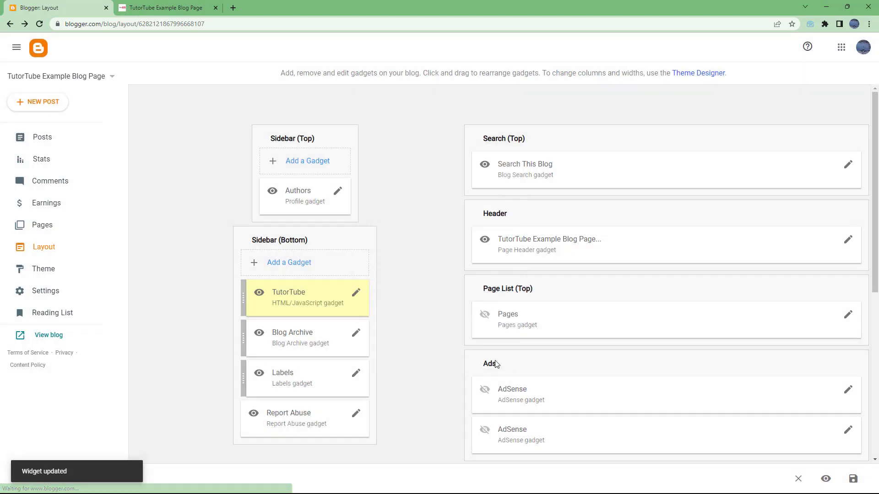
Step: Reload the live blog to confirm the video shows, then return to the layout editor
{"action": "left_click", "coordinate": [146, 8]}
{"action": "left_click", "coordinate": [40, 24]}
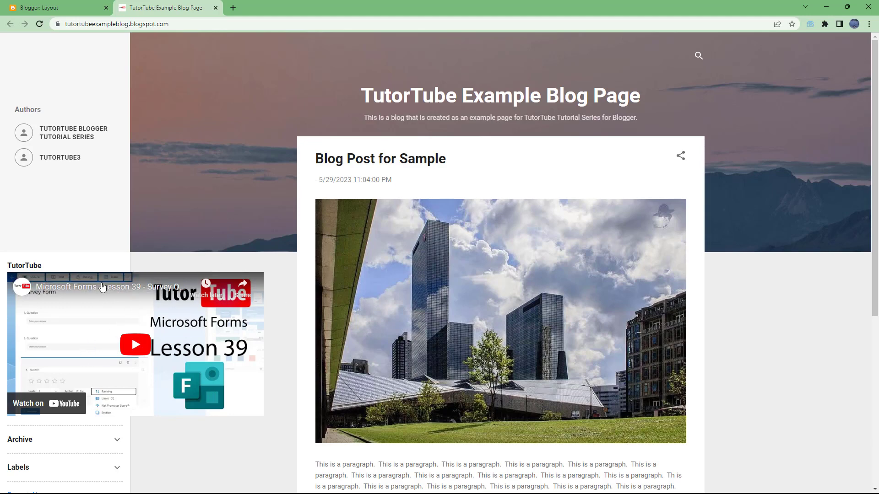
{"action": "left_click", "coordinate": [53, 8]}
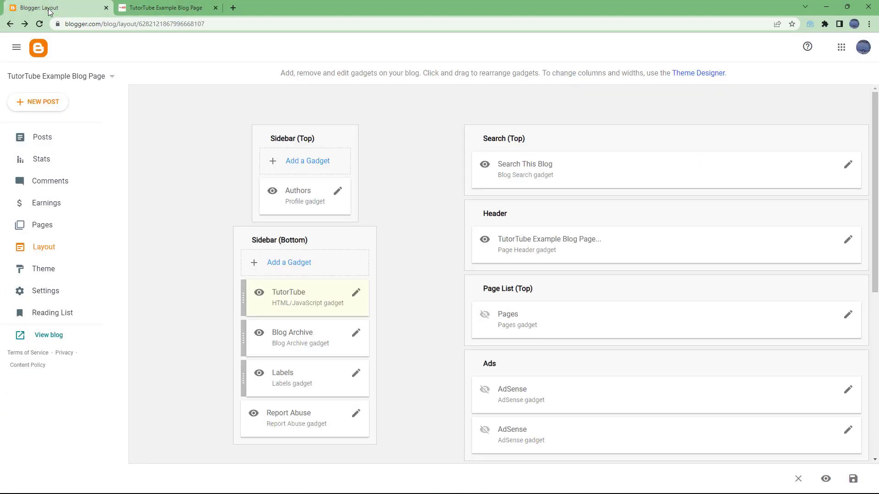
Step: Change the TutorTube embed's width from 560 to 250 and height from 315 to 280, then save
{"action": "left_click", "coordinate": [358, 296]}
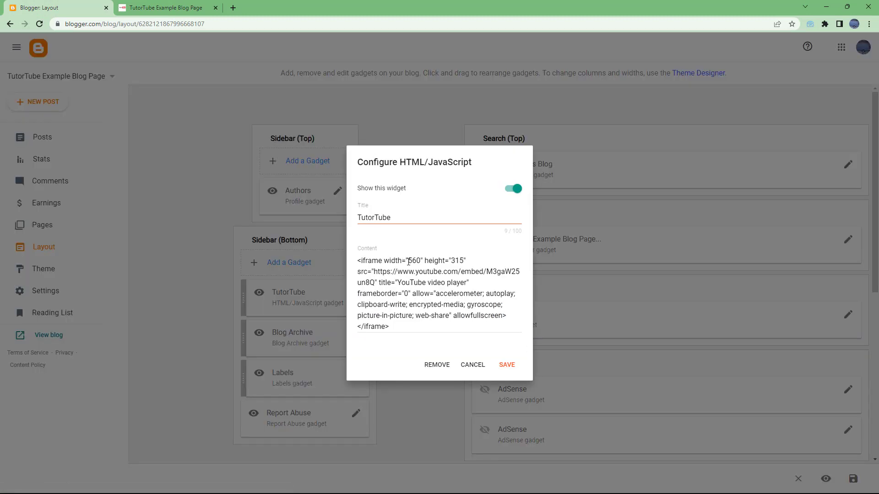
{"action": "left_click_drag", "start_coordinate": [420, 261], "coordinate": [408, 261]}
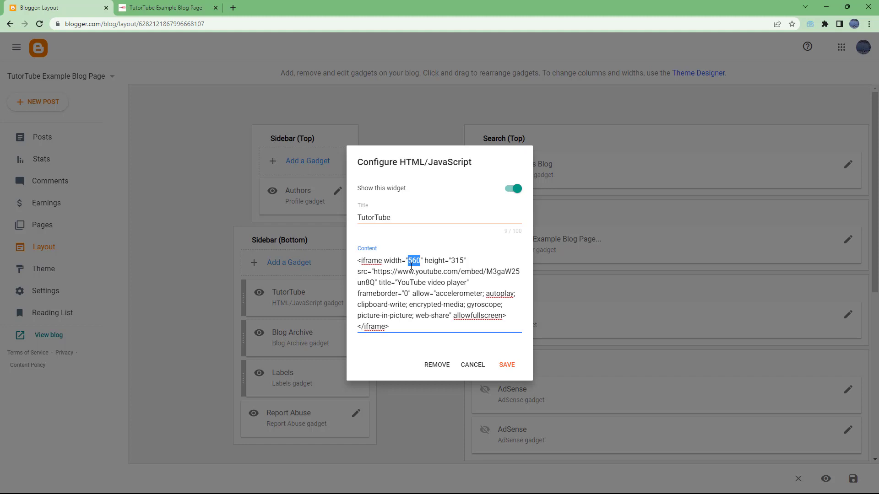
{"action": "type", "text": "3"}
{"action": "key", "text": "BackSpace"}
{"action": "type", "text": "250"}
{"action": "left_click_drag", "start_coordinate": [464, 261], "coordinate": [451, 261]}
{"action": "type", "text": "2"}
{"action": "type", "text": "80"}
{"action": "left_click", "coordinate": [507, 365]}
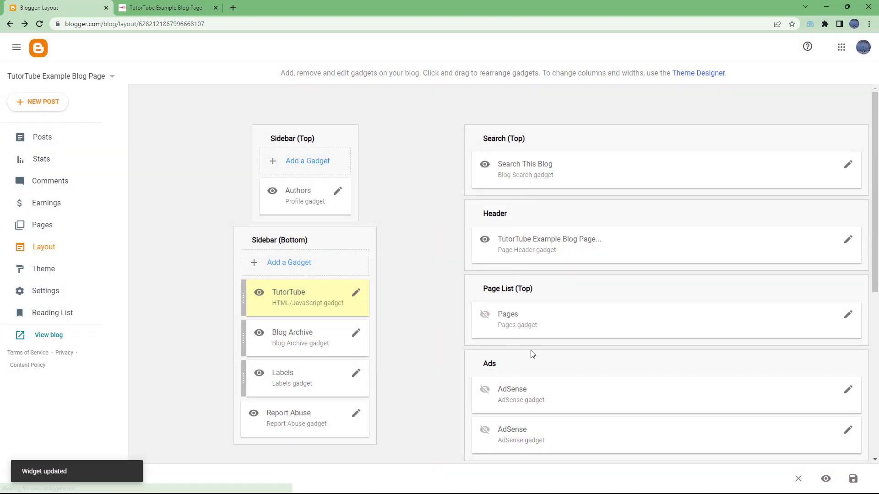
Step: Reload the live blog to check the smaller video, then return to the layout editor
{"action": "left_click", "coordinate": [158, 8]}
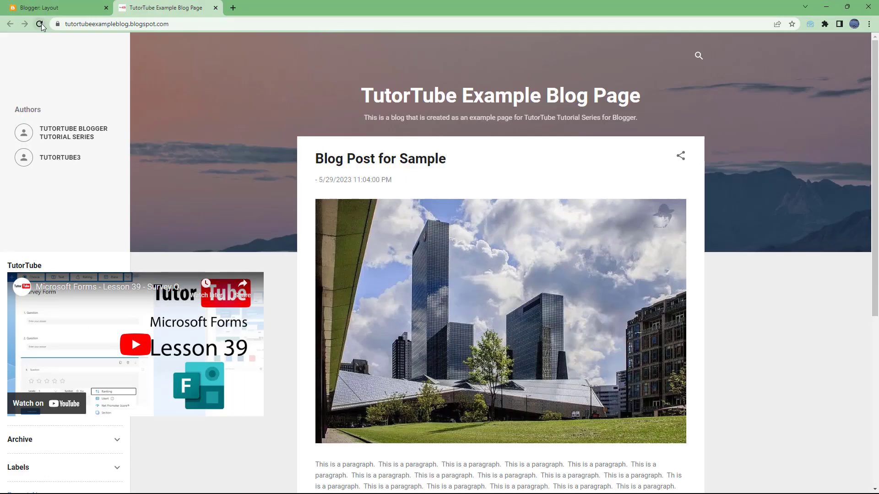
{"action": "left_click", "coordinate": [40, 24]}
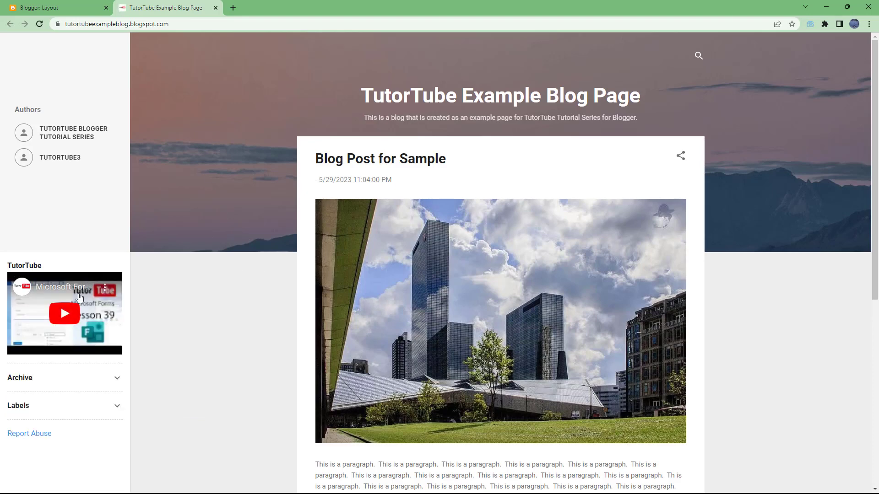
{"action": "left_click", "coordinate": [90, 8]}
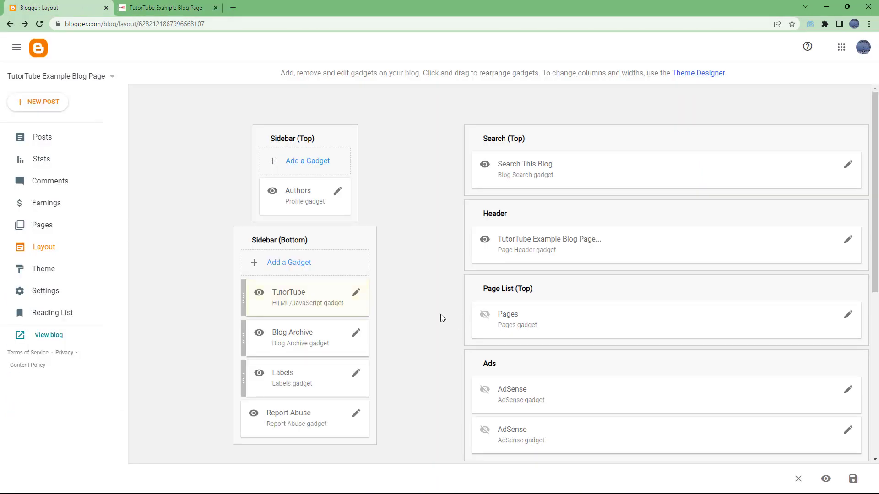
Step: Drag the TutorTube gadget into Sidebar (Top) above Authors and reload the live blog
{"action": "left_click_drag", "start_coordinate": [244, 290], "coordinate": [270, 179]}
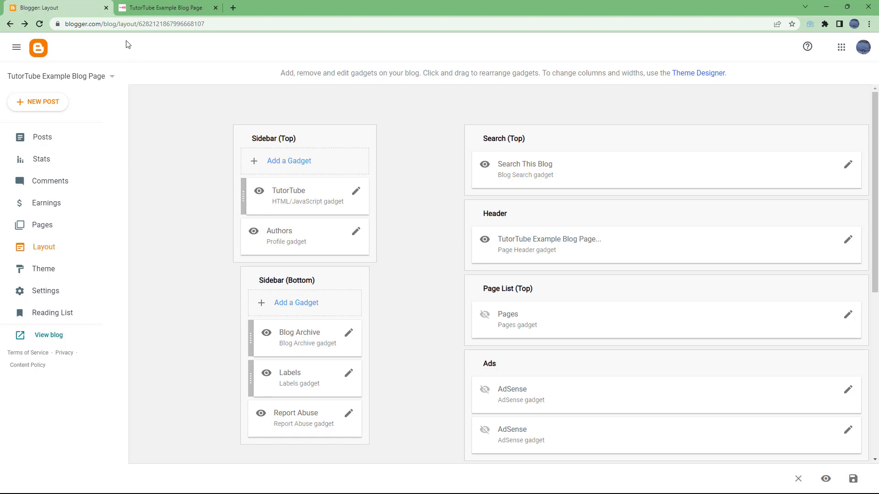
{"action": "left_click", "coordinate": [147, 9]}
{"action": "left_click", "coordinate": [40, 24]}
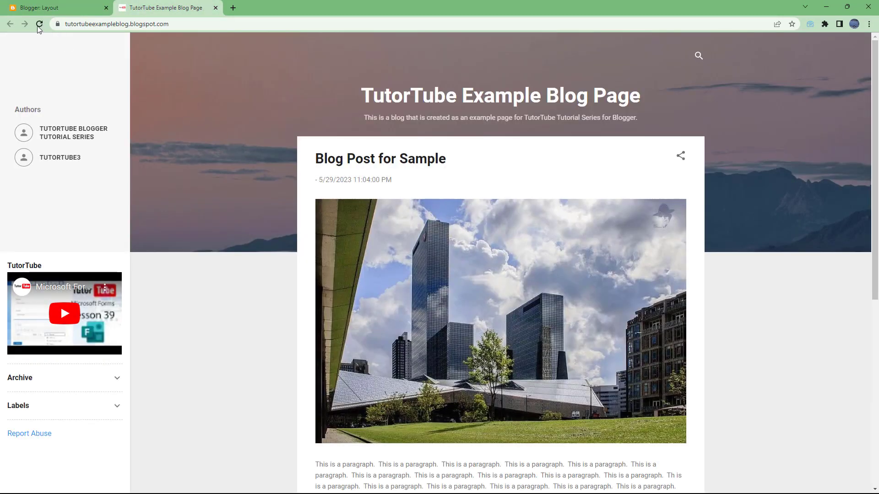
{"action": "left_click", "coordinate": [60, 8]}
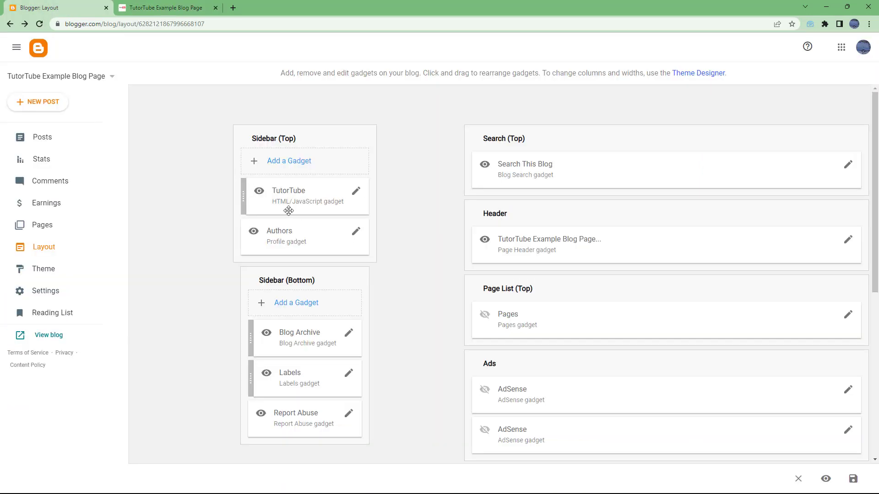
Step: Reopen the live blog in a fresh tab and inspect the TutorTube gadget in the top sidebar
{"action": "left_click", "coordinate": [215, 7]}
{"action": "scroll", "coordinate": [426, 215], "scroll_direction": "down", "scroll_amount": 3}
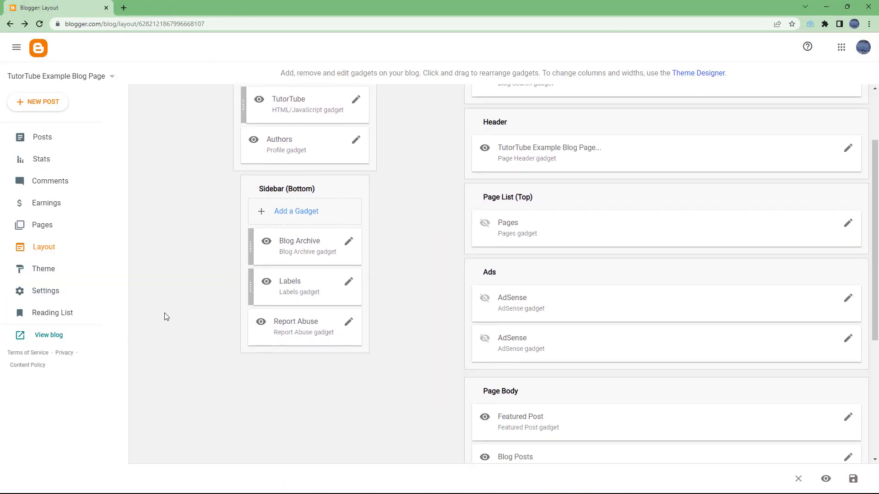
{"action": "left_click", "coordinate": [55, 338]}
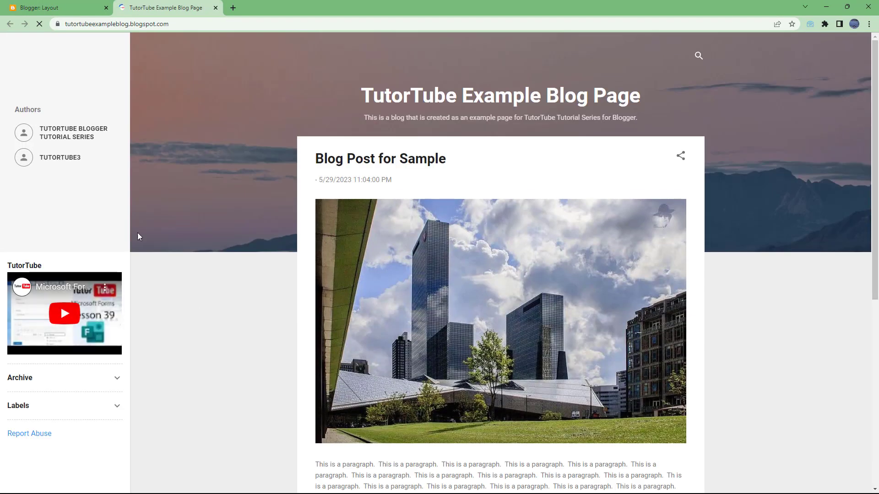
{"action": "left_click", "coordinate": [38, 25]}
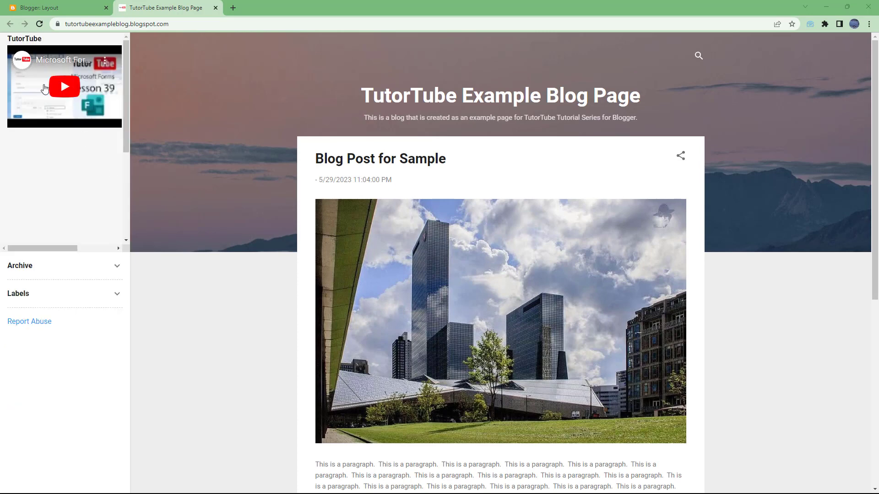
{"action": "left_click_drag", "start_coordinate": [131, 87], "coordinate": [133, 167]}
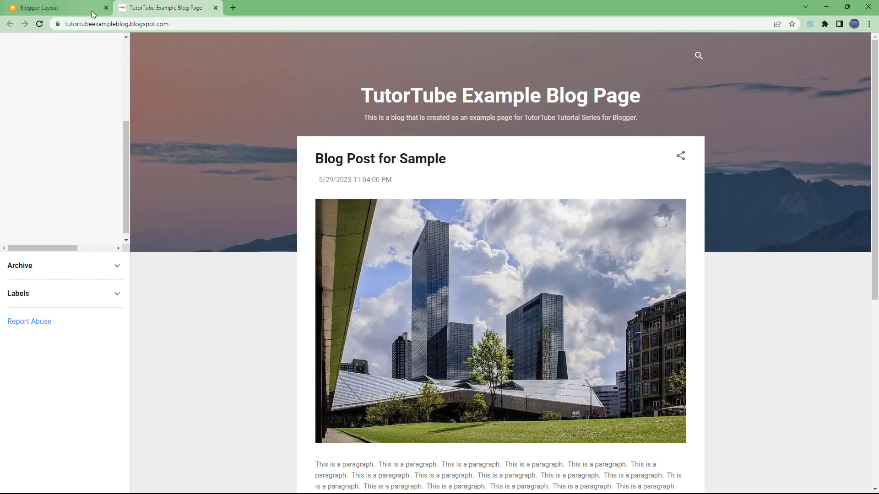
Step: Drag the TutorTube gadget from Sidebar (Top) to below Pages in Page List (Top)
{"action": "left_click", "coordinate": [89, 8]}
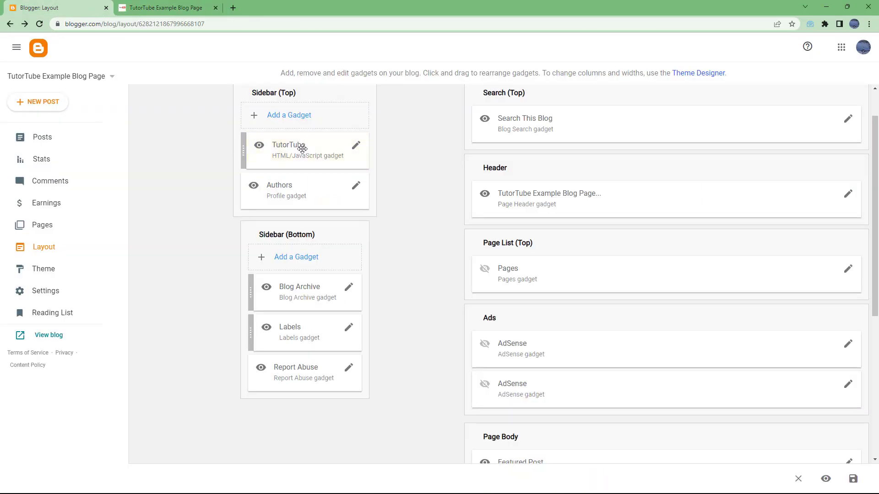
{"action": "left_click_drag", "start_coordinate": [244, 143], "coordinate": [539, 287]}
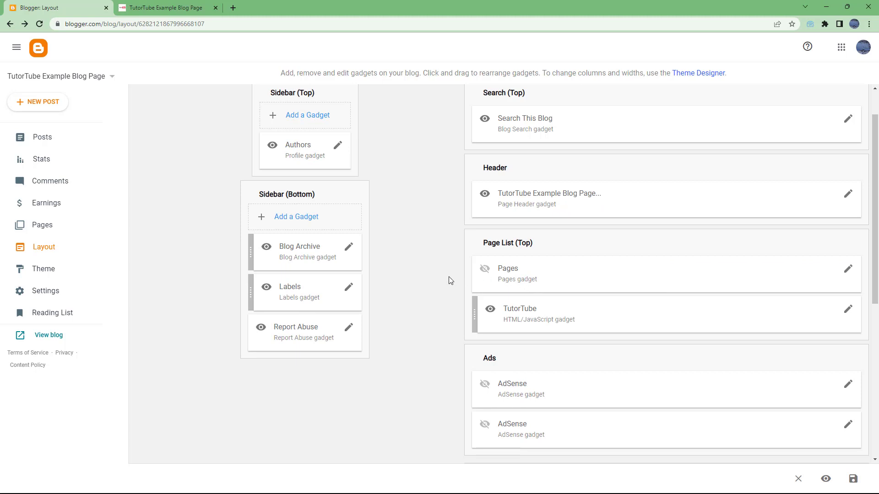